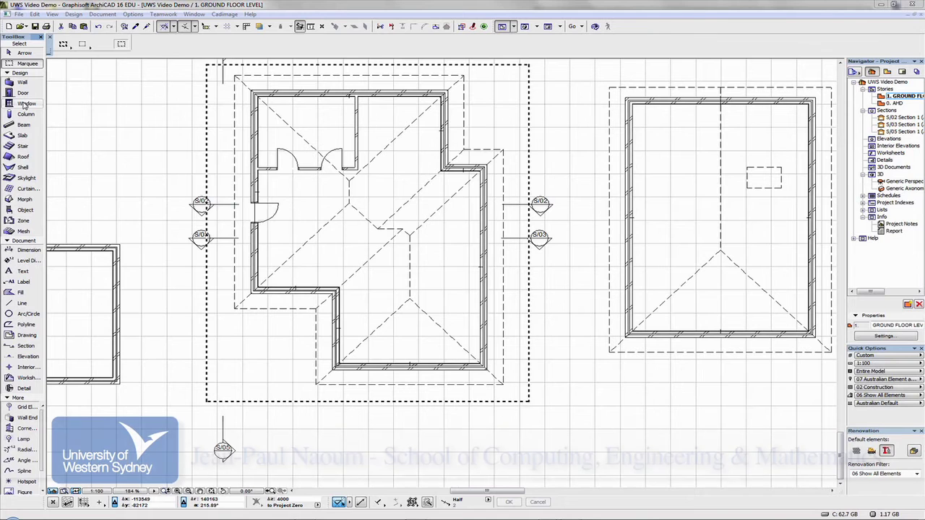
# Pick the Window tool, review the Window 16 defaults at 900 by 1500, then close them.
pyautogui.click(19, 105)
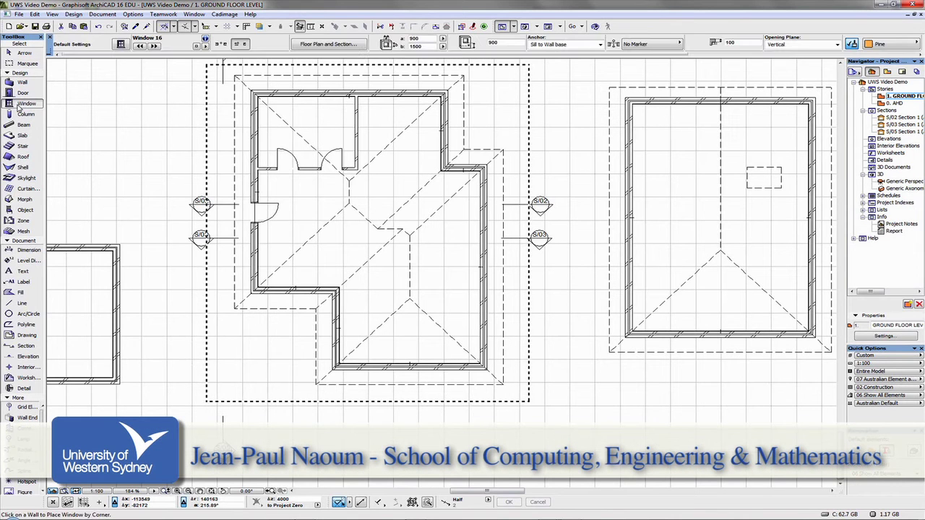
pyautogui.hotkey('ctrl', 't')
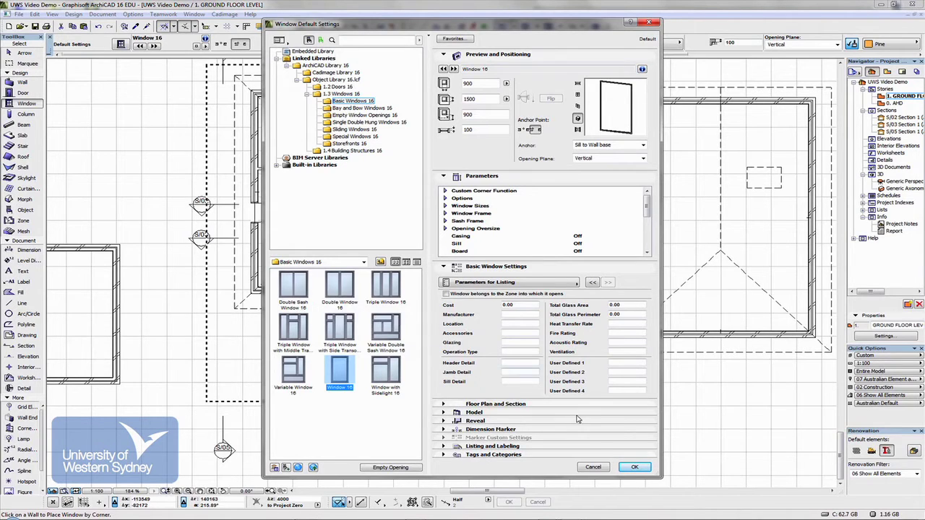
pyautogui.click(592, 467)
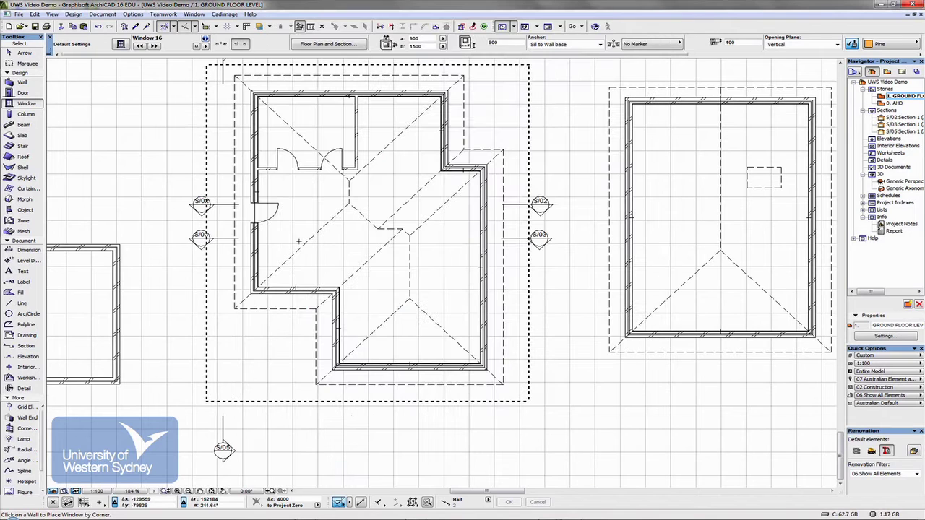
# Reopen the window defaults and browse through Basic Windows 16 to the Sliding Windows 16 folder.
pyautogui.doubleClick(14, 105)
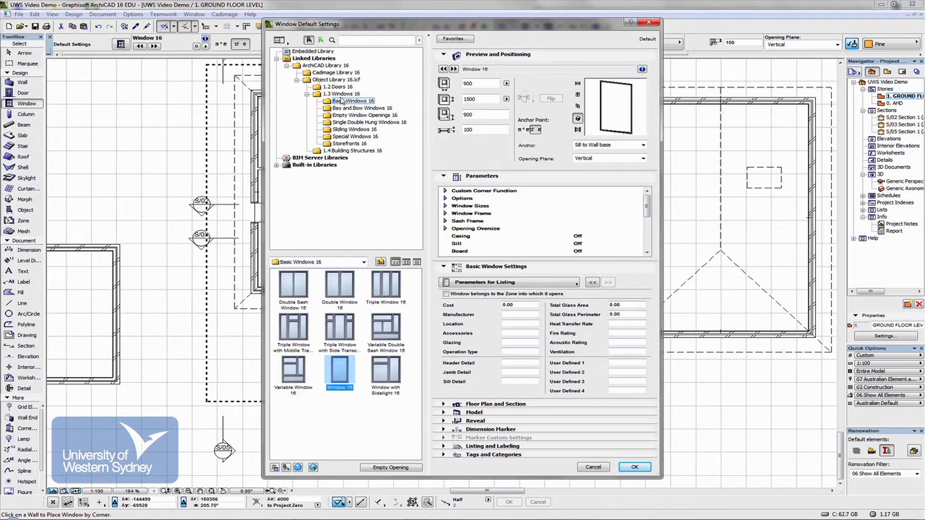
pyautogui.click(323, 95)
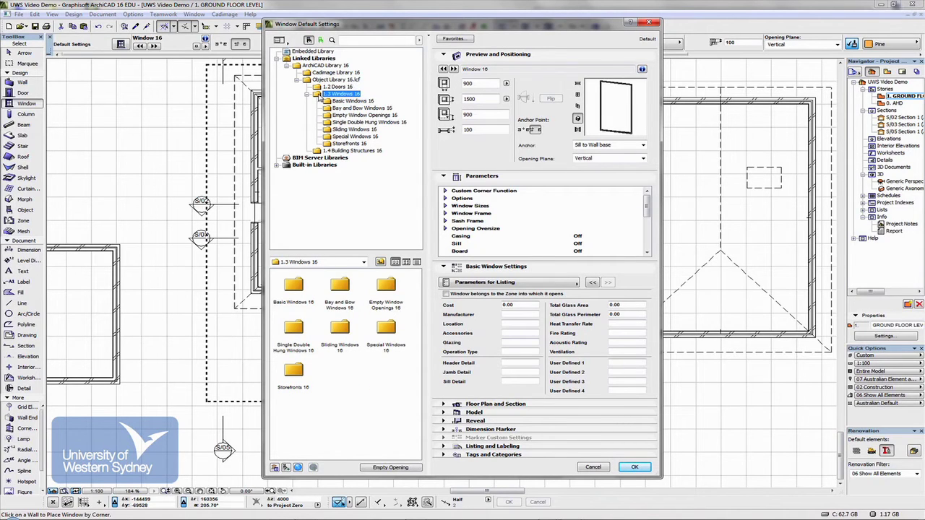
pyautogui.click(326, 103)
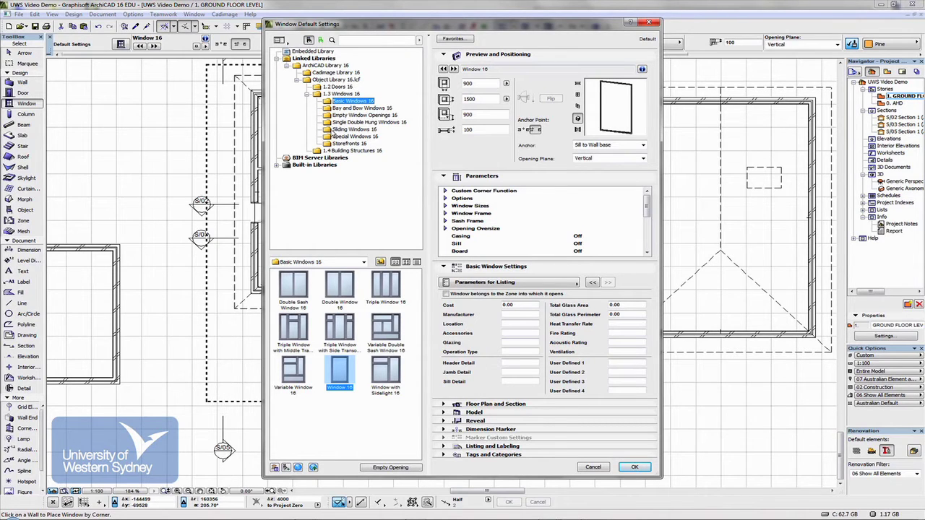
pyautogui.click(336, 130)
# Choose 2-Sash Sliding Window 16 and confirm its 1500 by 1500 size with 900 sill.
pyautogui.click(294, 291)
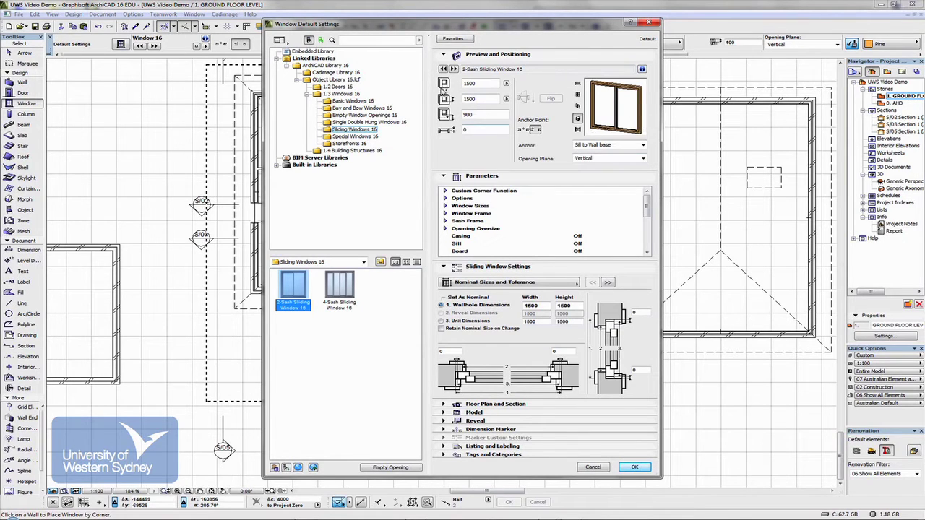
pyautogui.click(486, 85)
pyautogui.press('Tab')
pyautogui.press('Tab')
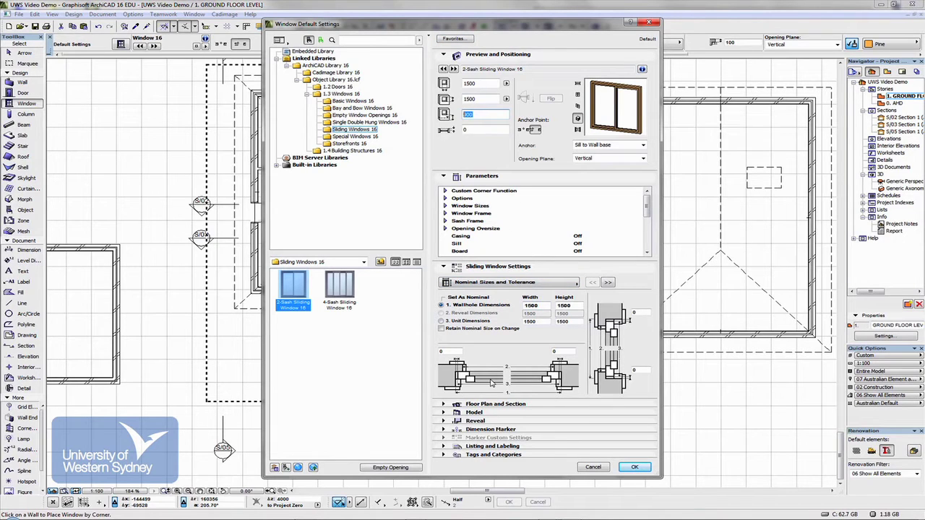
# Review the General Settings and plan fill pages, and keep a black frame cut-line pen.
pyautogui.click(496, 284)
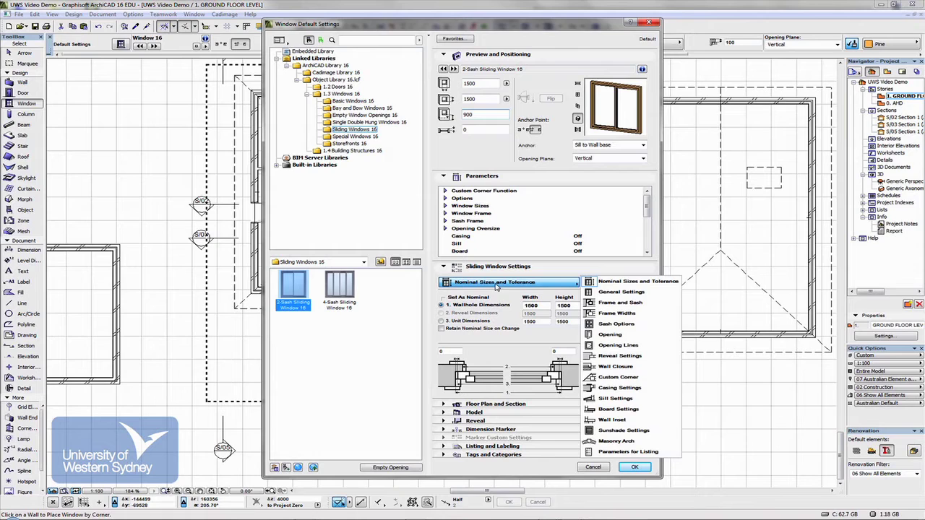
pyautogui.click(607, 292)
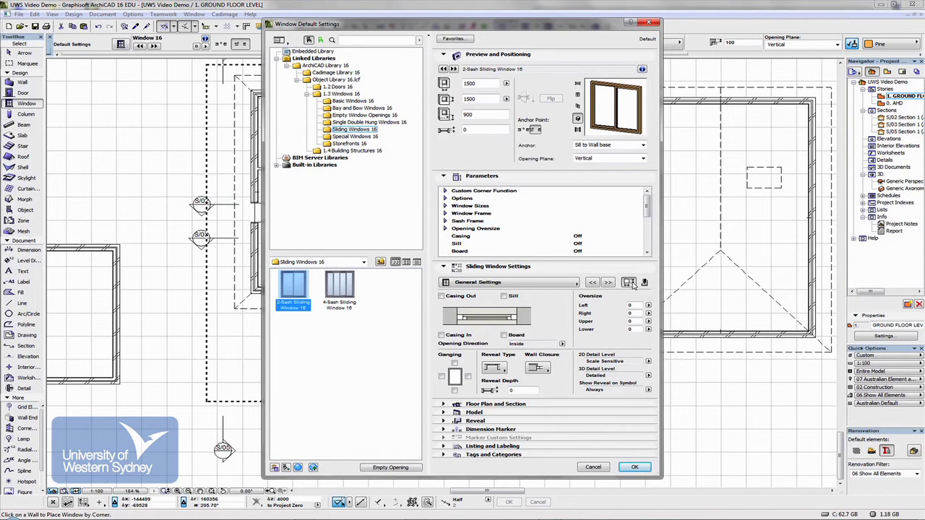
pyautogui.click(644, 283)
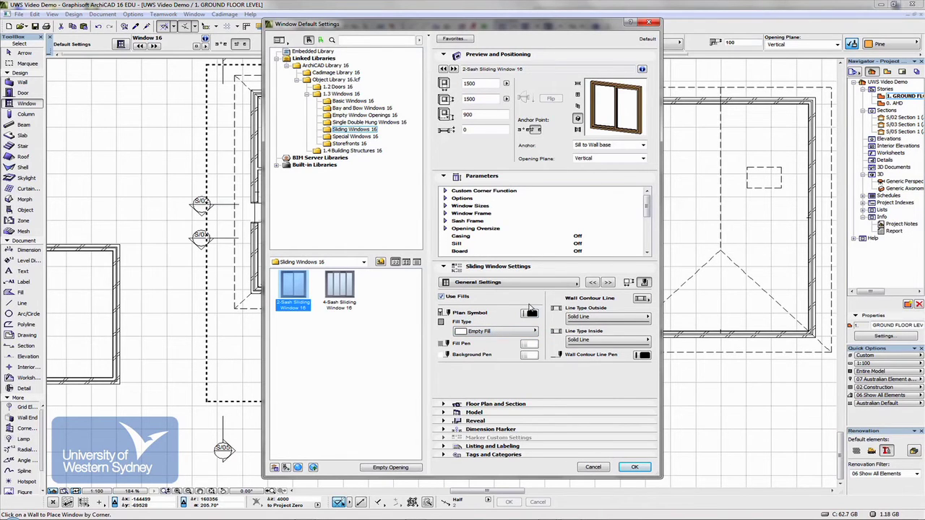
pyautogui.click(548, 284)
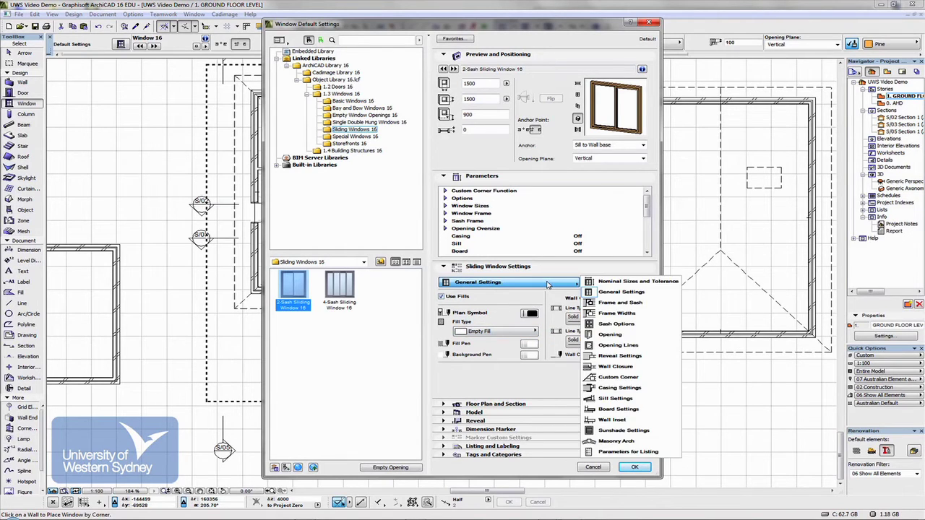
pyautogui.click(618, 302)
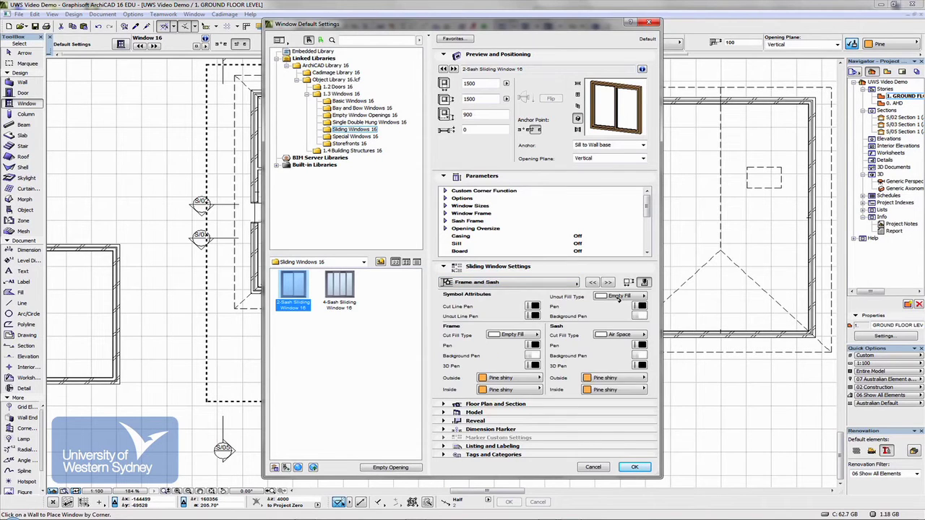
pyautogui.click(535, 308)
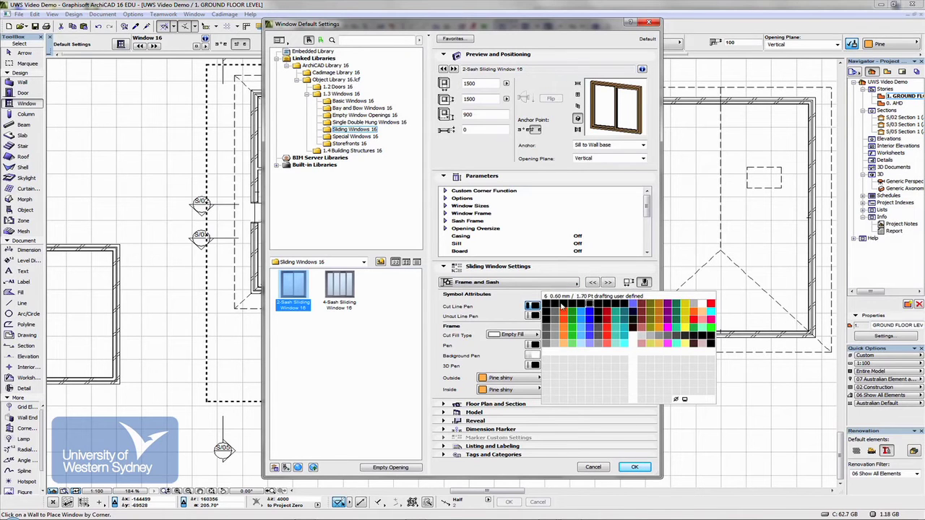
pyautogui.click(549, 307)
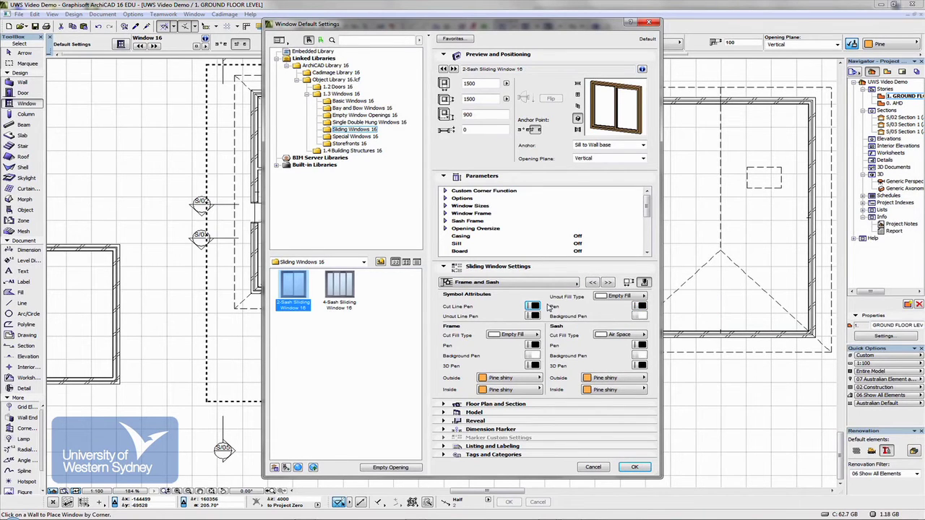
# Check the sash glass and grid options and accept the sliding window settings.
pyautogui.click(534, 284)
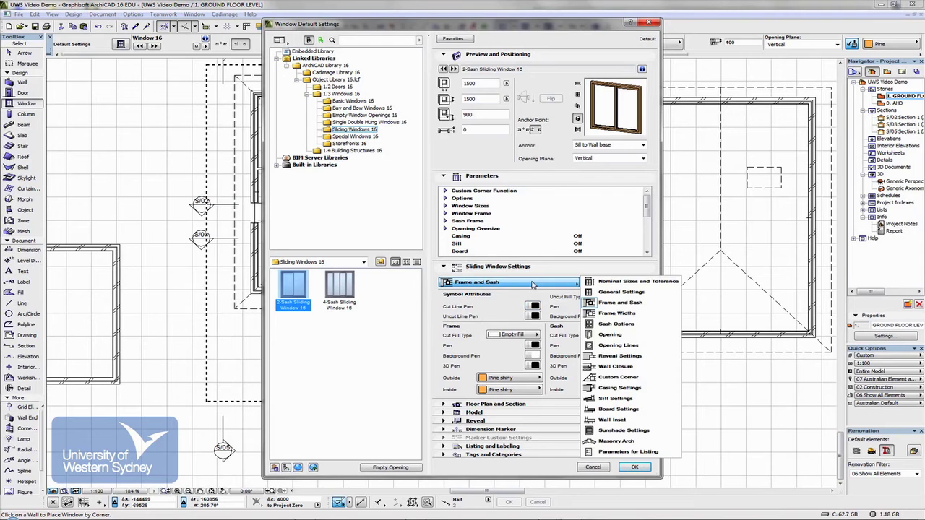
pyautogui.click(606, 325)
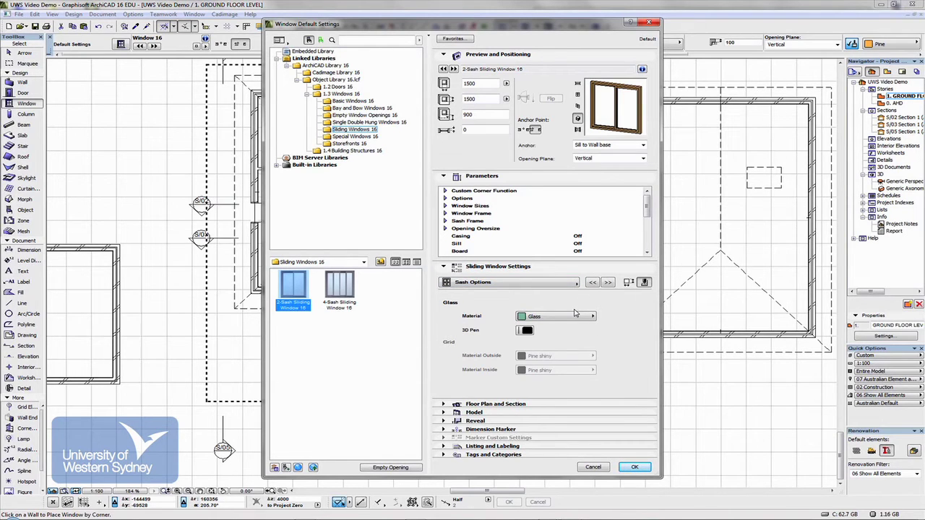
pyautogui.click(639, 470)
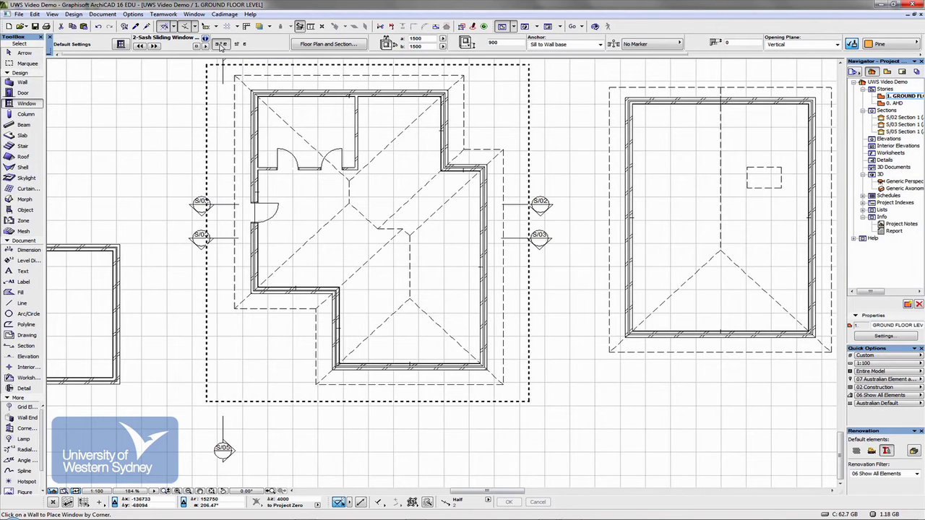
# Zoom in near S/03 and place the sliding window in the left brick wall with its reveal side.
pyautogui.scroll(2, 357, 248)
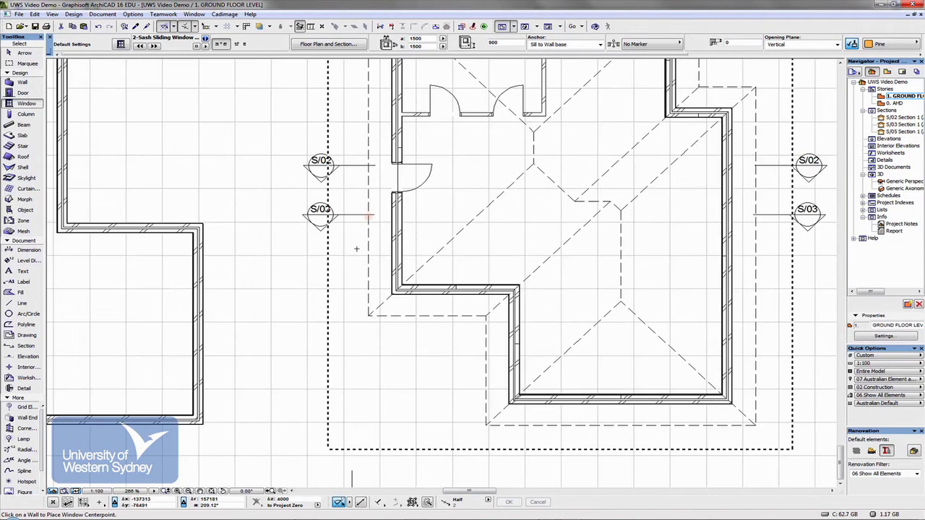
pyautogui.scroll(5, 356, 248)
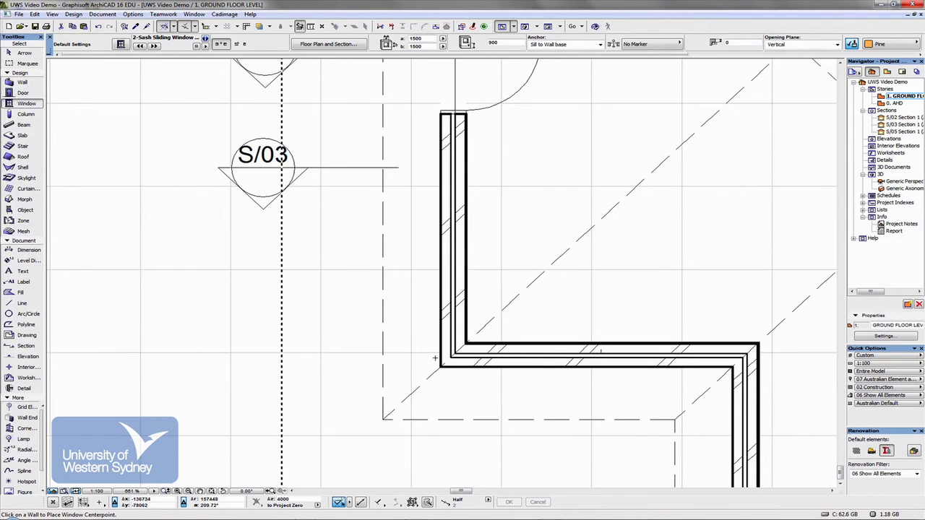
pyautogui.click(441, 236)
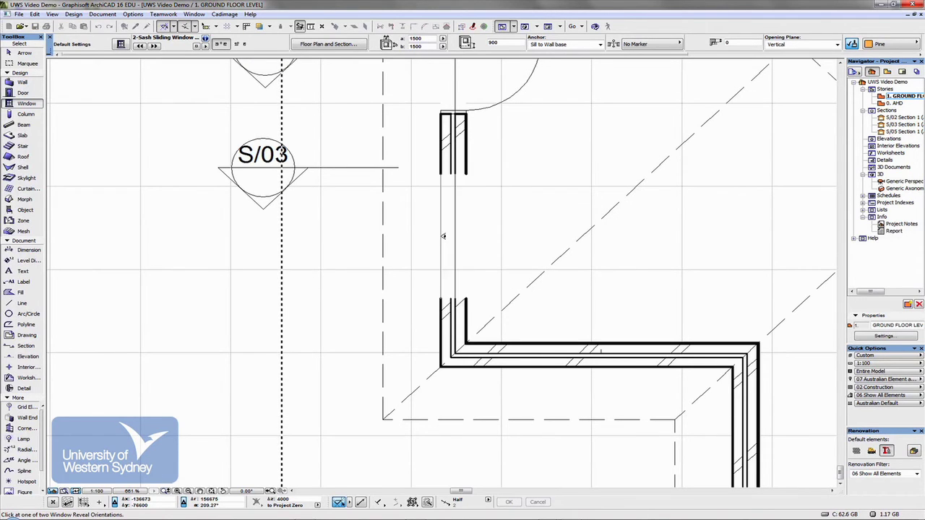
pyautogui.click(532, 231)
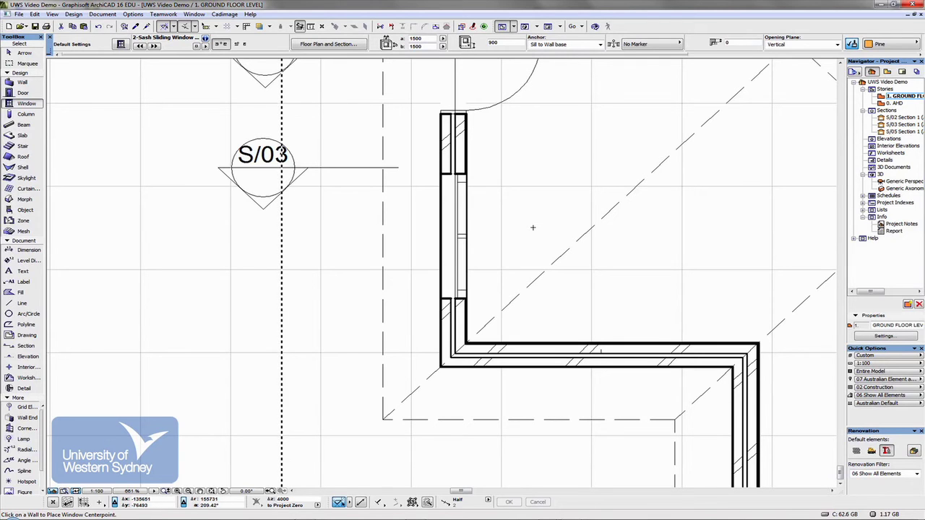
# In the 3D view, place a sliding window in the front brick wall.
pyautogui.press('F3')
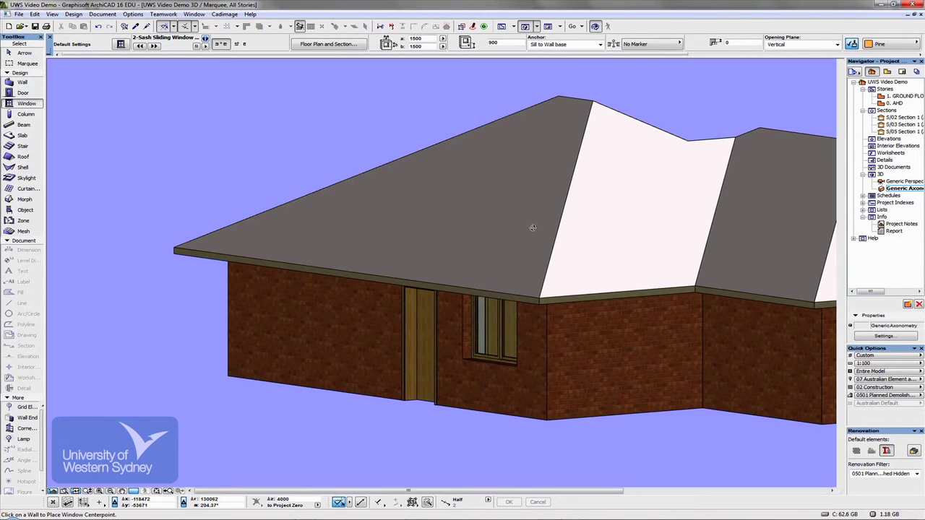
pyautogui.click(457, 340)
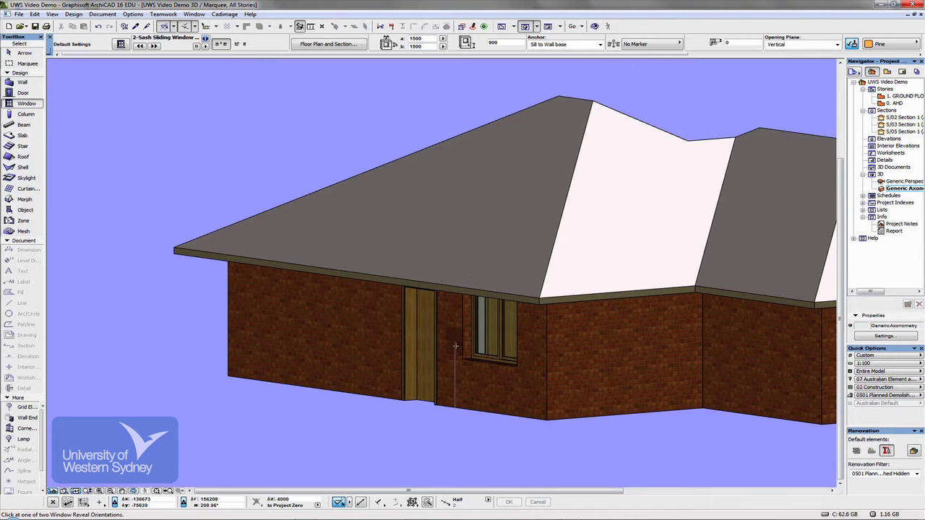
pyautogui.click(503, 388)
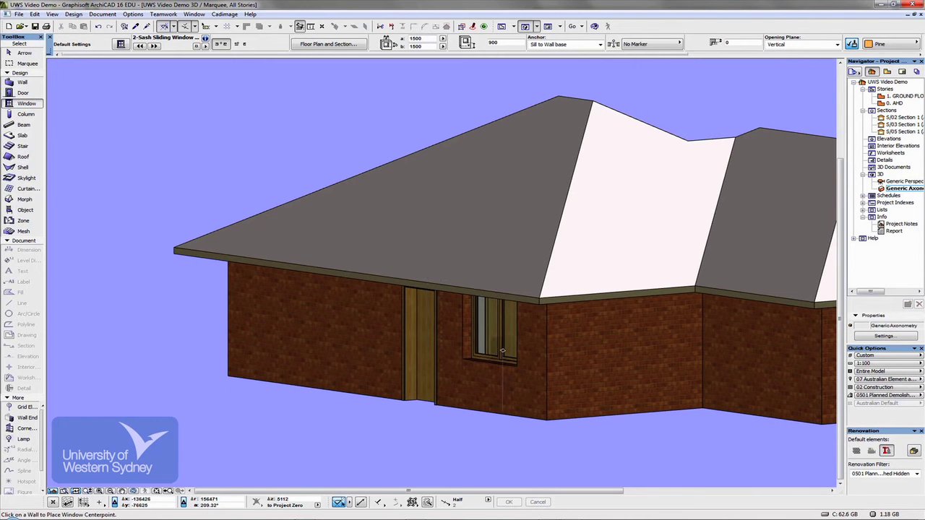
# Orbit and zoom the 3D view round to the house's other wing.
pyautogui.press('o')
pyautogui.moveTo(472, 365); pyautogui.dragTo(750, 392)
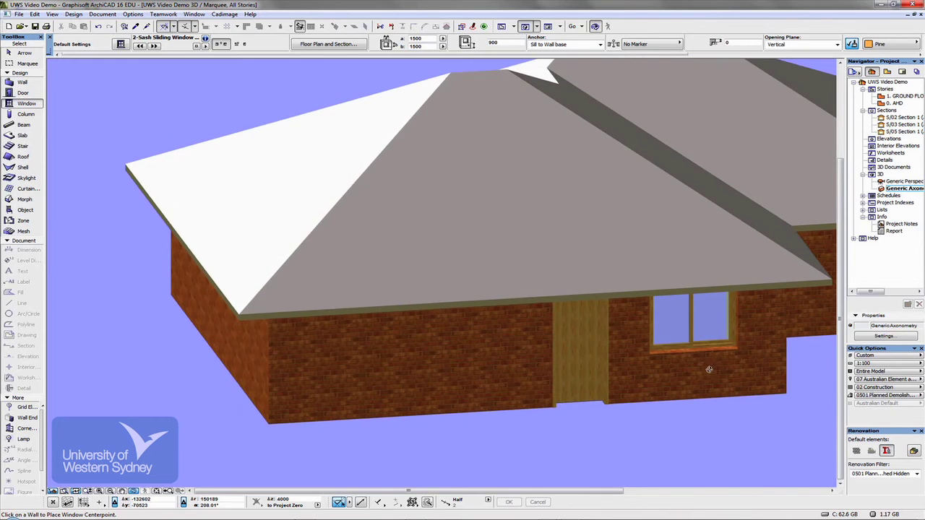
pyautogui.scroll(5, 663, 320)
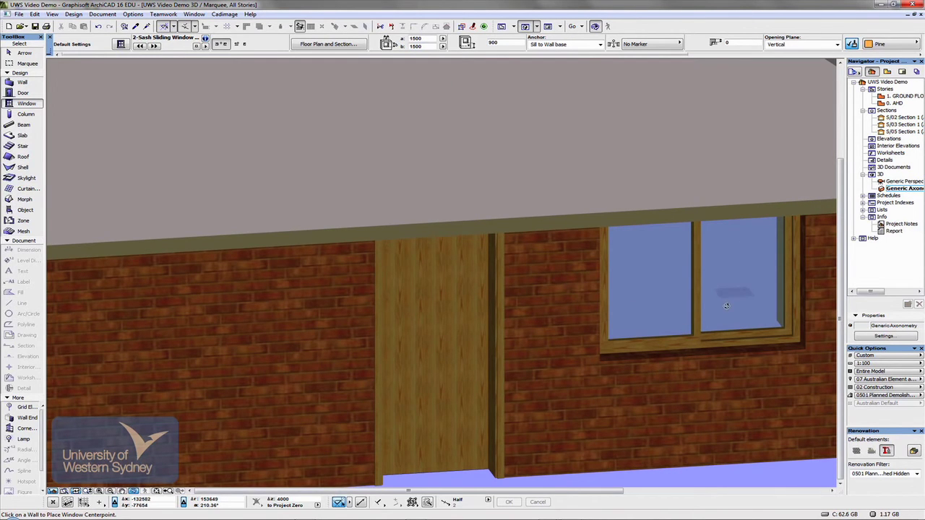
pyautogui.moveTo(719, 329); pyautogui.dragTo(595, 336)
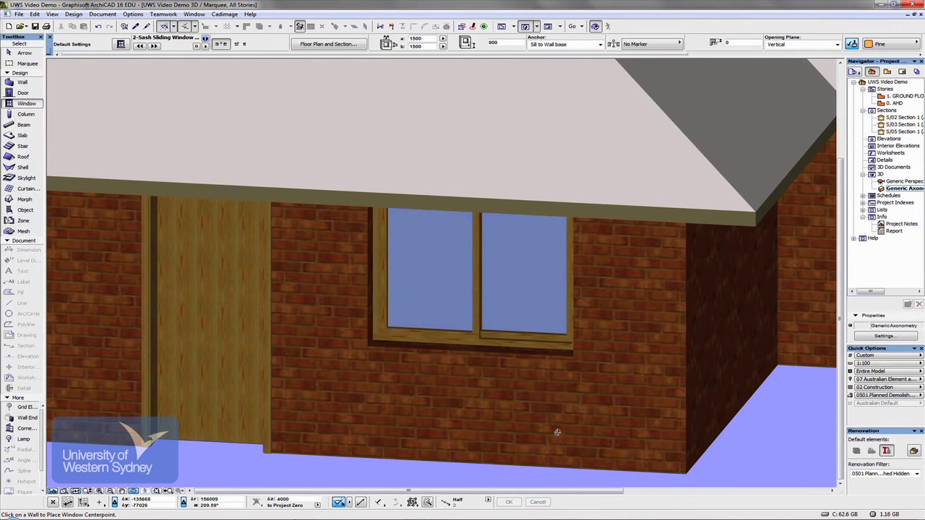
pyautogui.scroll(-3, 559, 378)
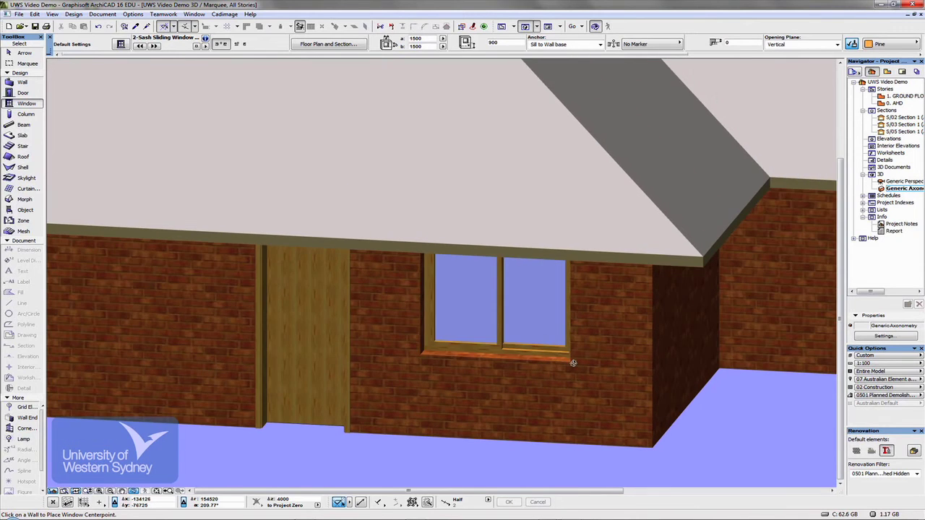
pyautogui.moveTo(395, 332); pyautogui.dragTo(238, 388)
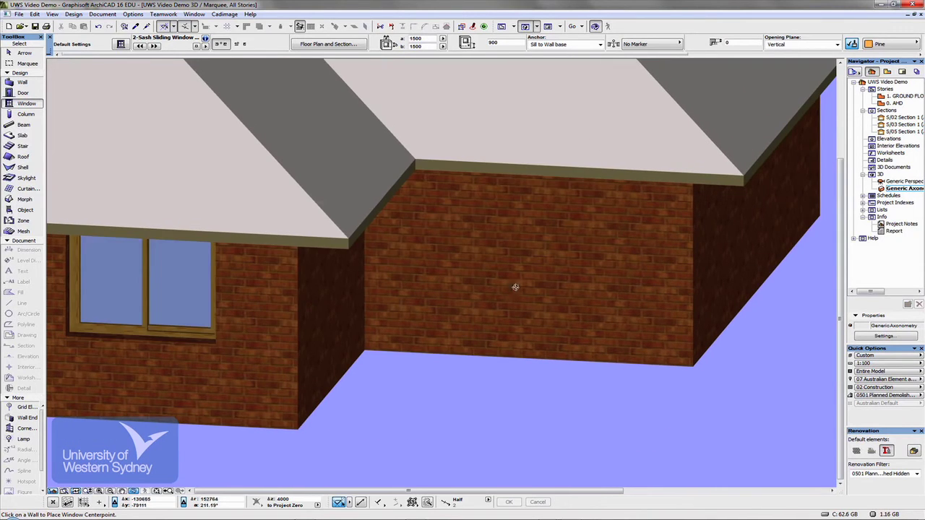
# Place a wooden door in the other wing's brick wall, setting its reveal side.
pyautogui.click(23, 92)
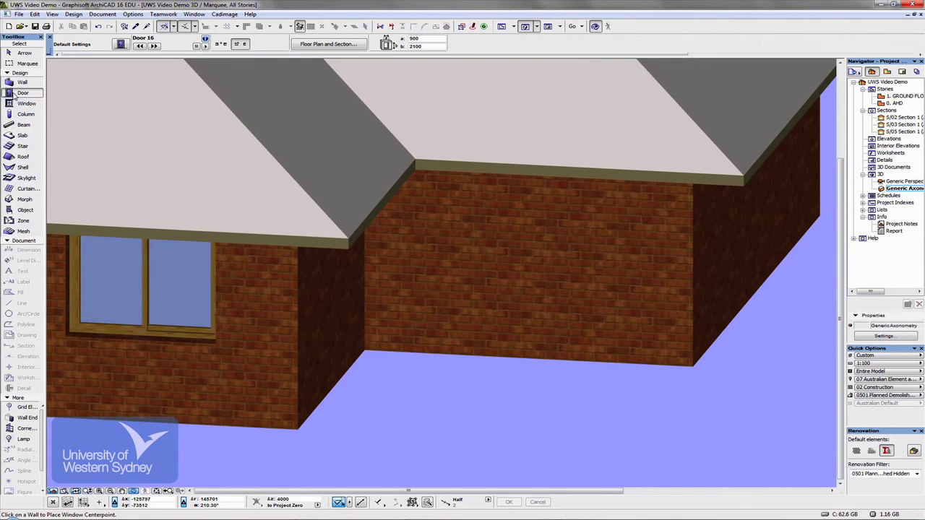
pyautogui.click(514, 272)
pyautogui.click(515, 273)
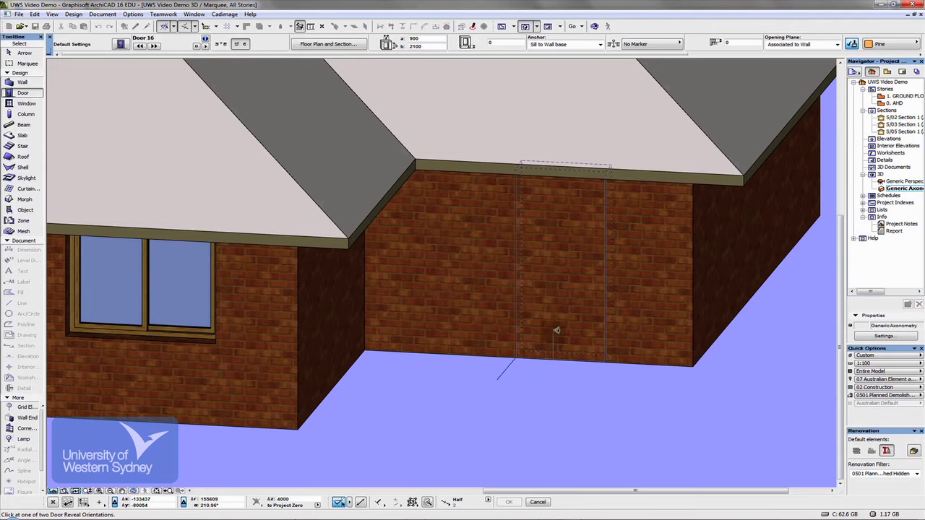
pyautogui.click(556, 330)
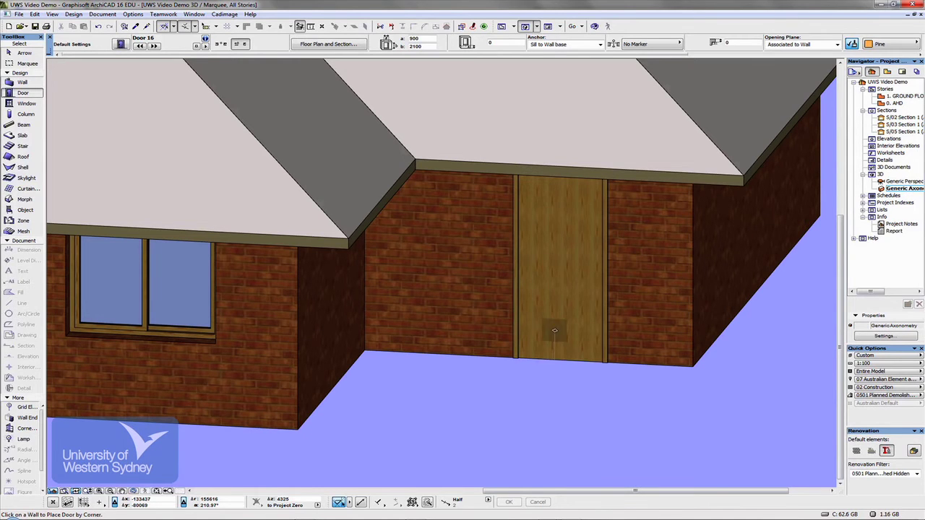
# Place a second sliding window in the plain brick wall on the right, then return to the floor plan.
pyautogui.moveTo(692, 328); pyautogui.dragTo(311, 332, button='middle')
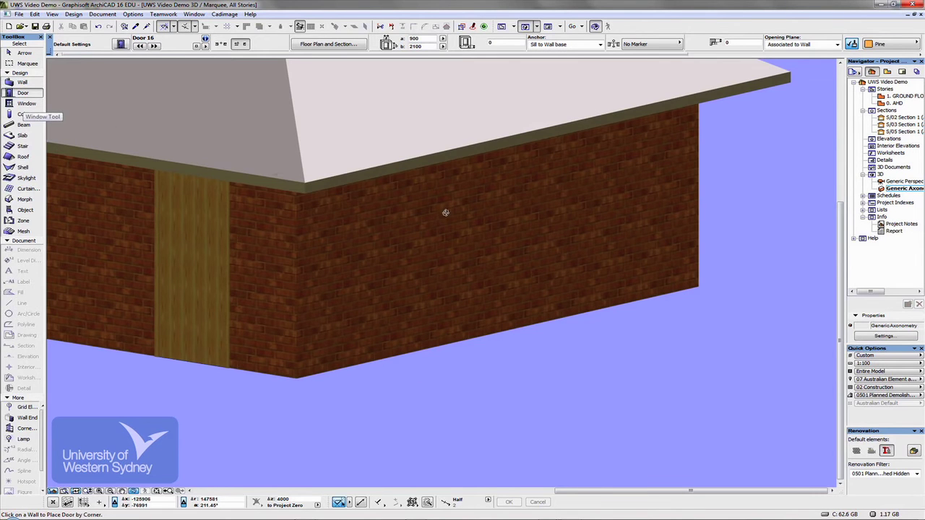
pyautogui.click(23, 103)
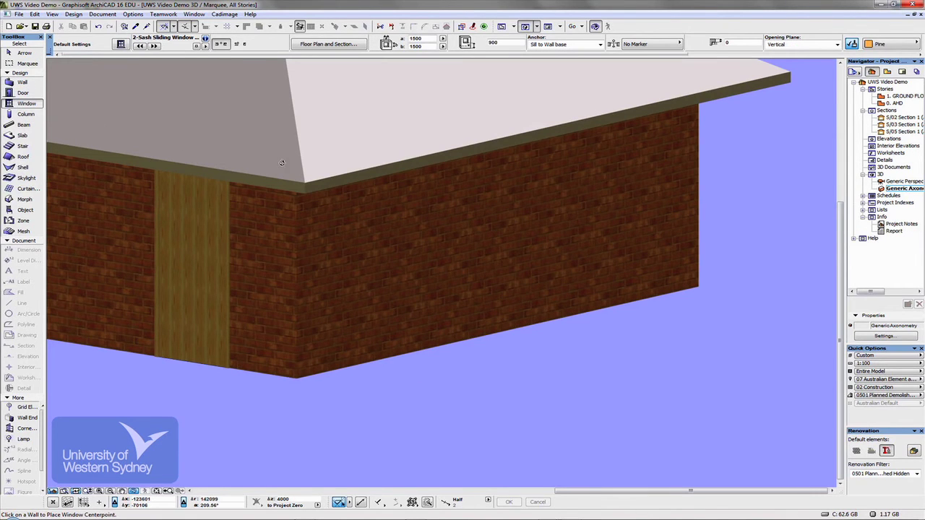
pyautogui.click(449, 215)
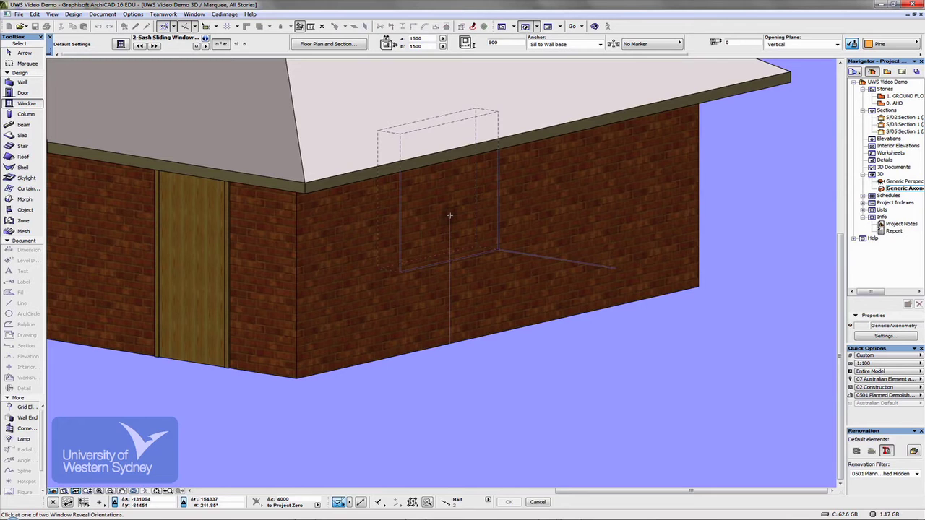
pyautogui.click(448, 214)
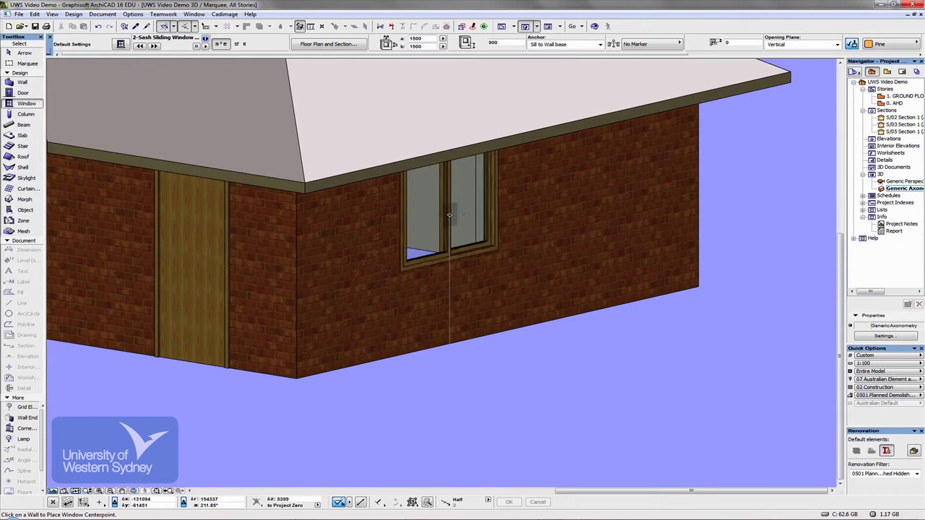
pyautogui.press('F2')
# Zoom in on the ground floor plan and select the sliding window beside S/03.
pyautogui.scroll(-3, 469, 262)
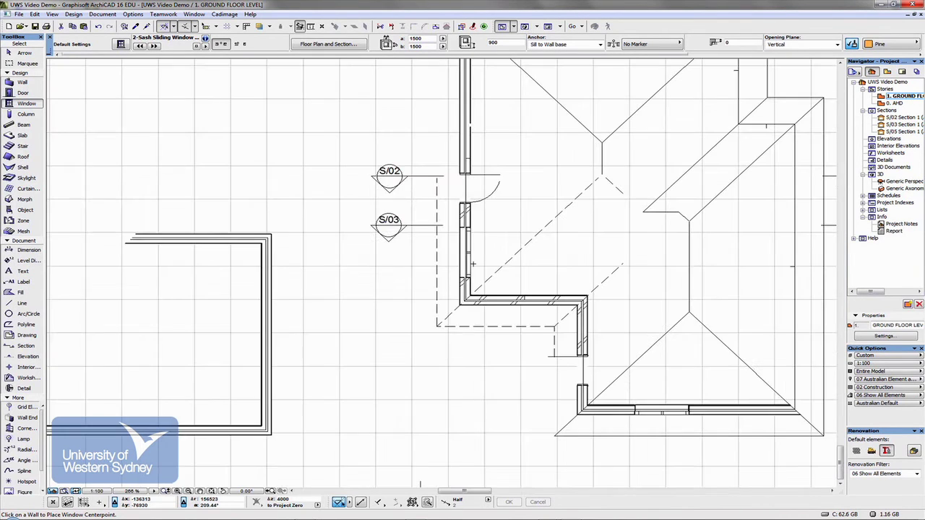
pyautogui.scroll(2, 469, 260)
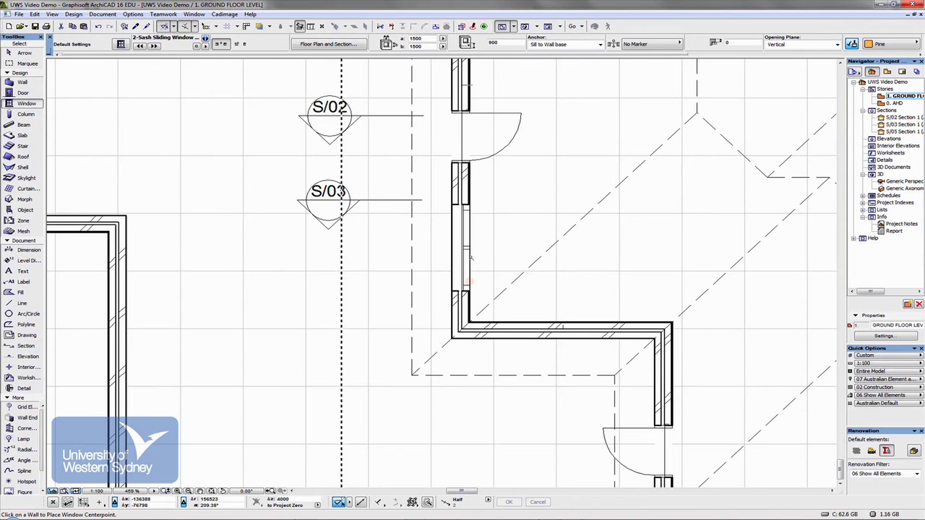
pyautogui.keyDown('shift'); pyautogui.click(473, 230); pyautogui.keyUp('shift')
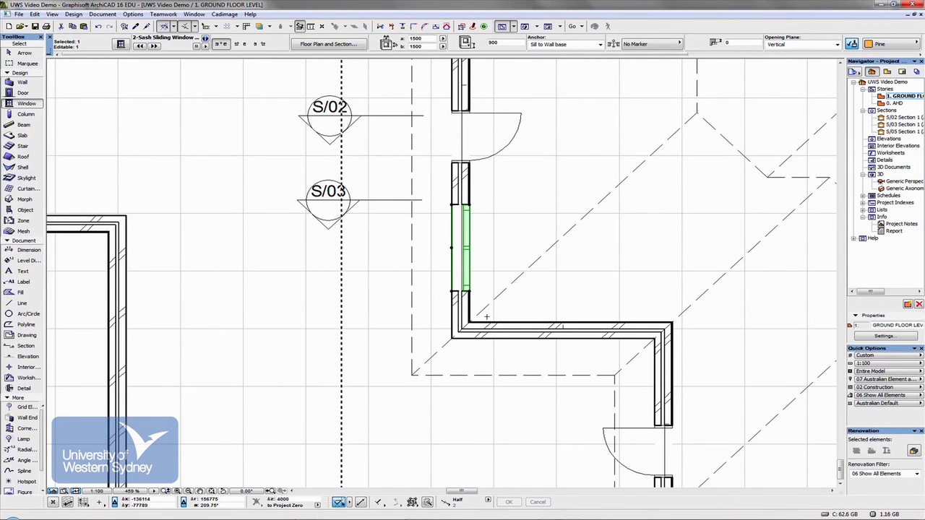
pyautogui.scroll(2, 472, 295)
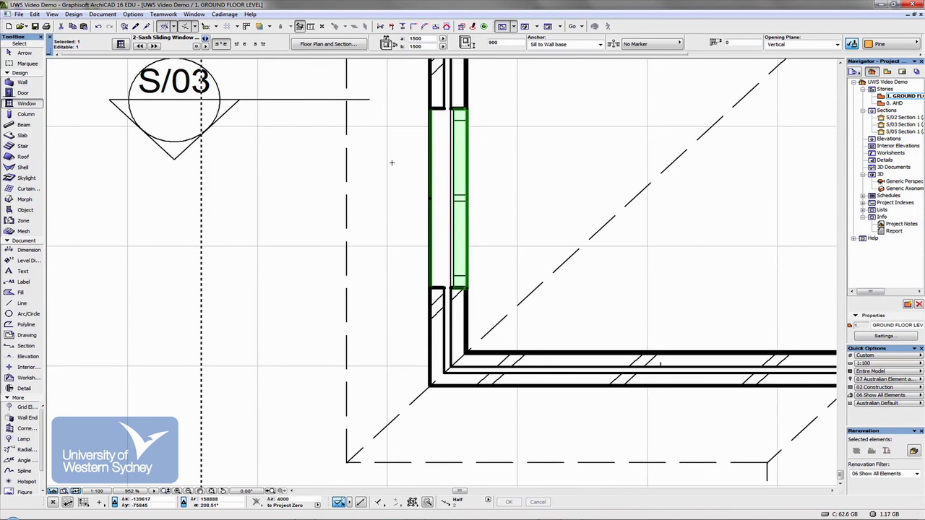
# Open the selected window's settings and review its Frame Widths and General Settings pages.
pyautogui.hotkey('ctrl', 't')
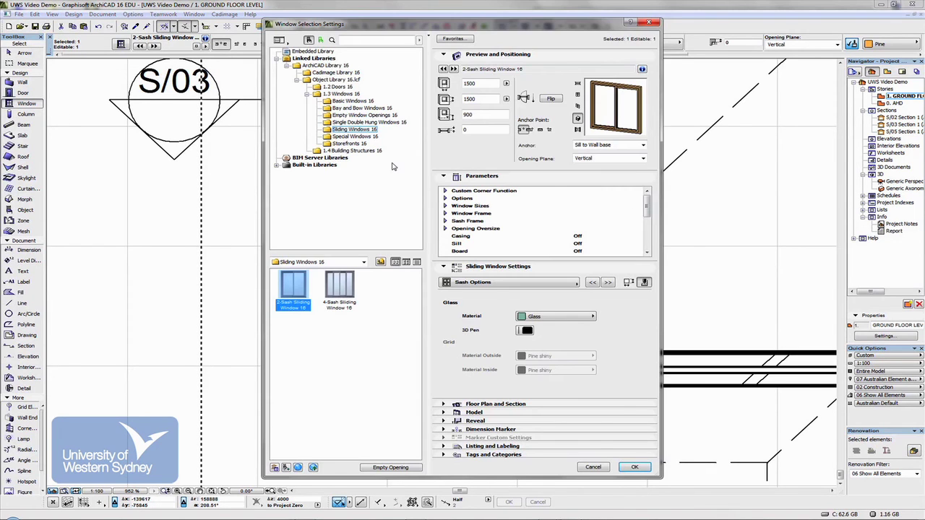
pyautogui.click(503, 286)
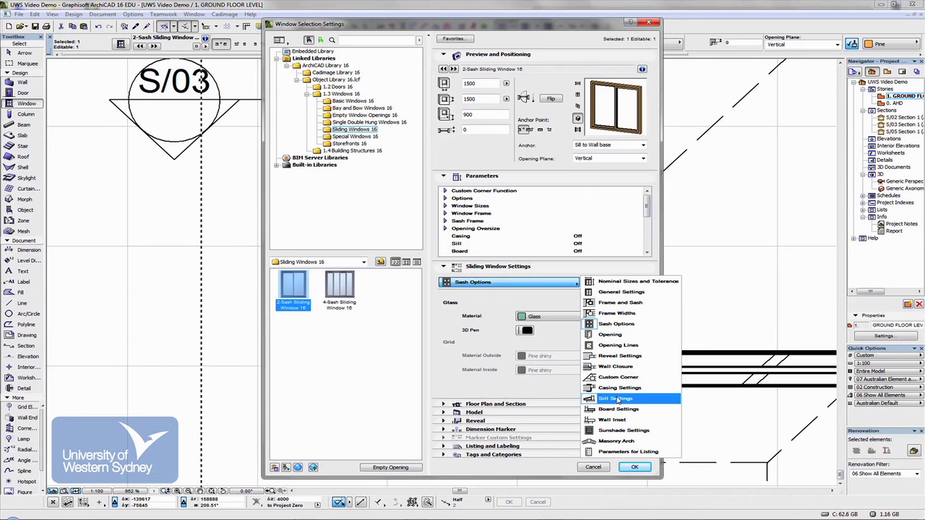
pyautogui.click(609, 312)
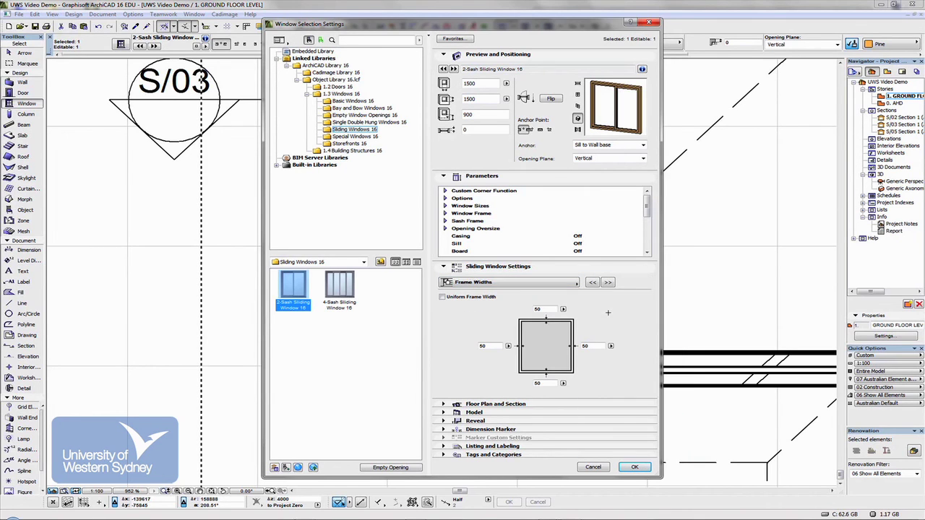
pyautogui.click(564, 284)
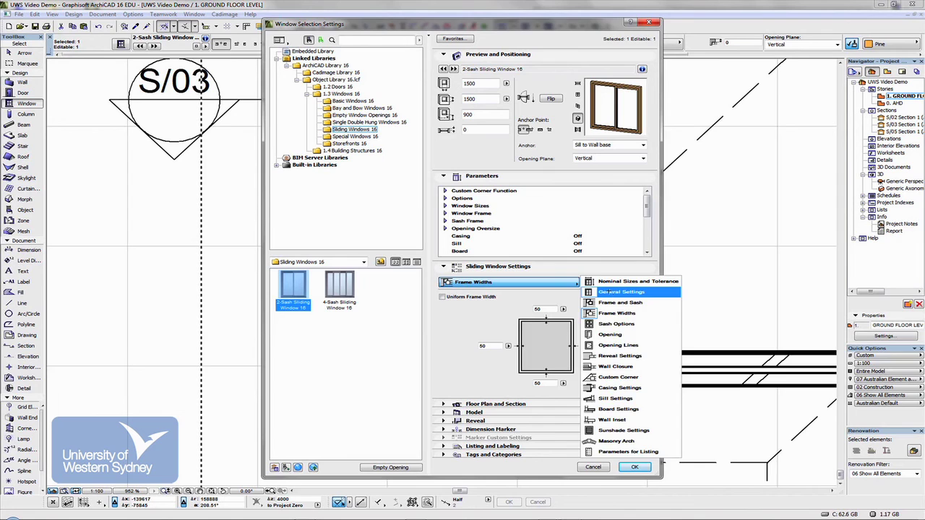
pyautogui.click(610, 292)
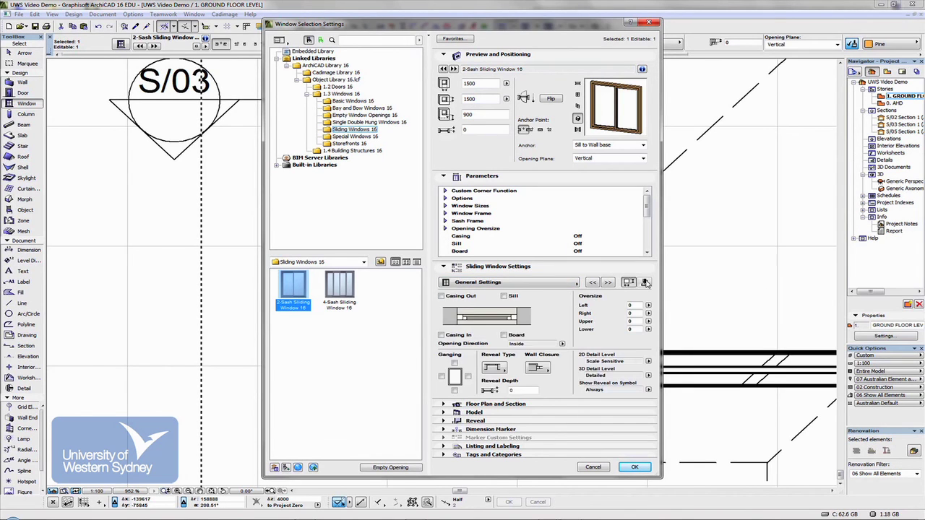
pyautogui.click(646, 283)
pyautogui.click(646, 282)
pyautogui.click(629, 283)
pyautogui.click(629, 282)
# Browse Special Windows 16 and Storefronts 16, ending in the Bay and Bow Windows 16 folder.
pyautogui.click(347, 136)
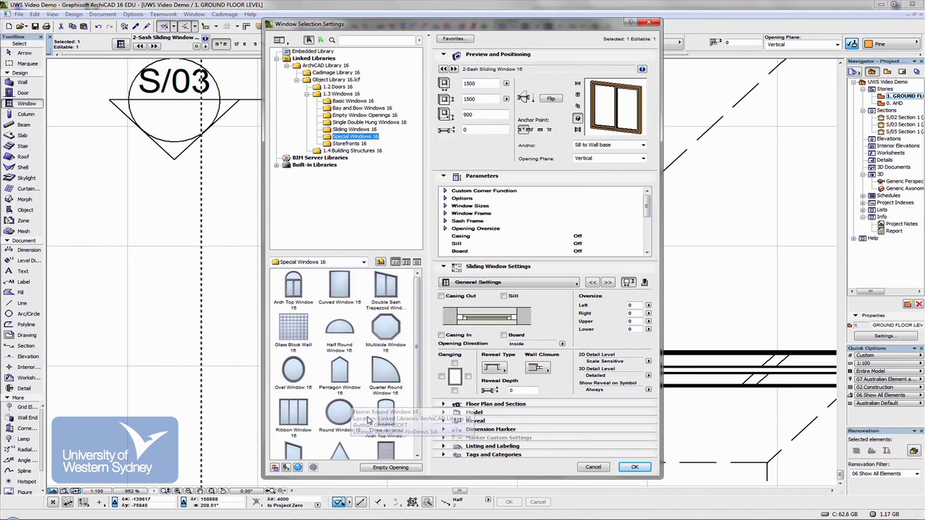
pyautogui.click(334, 144)
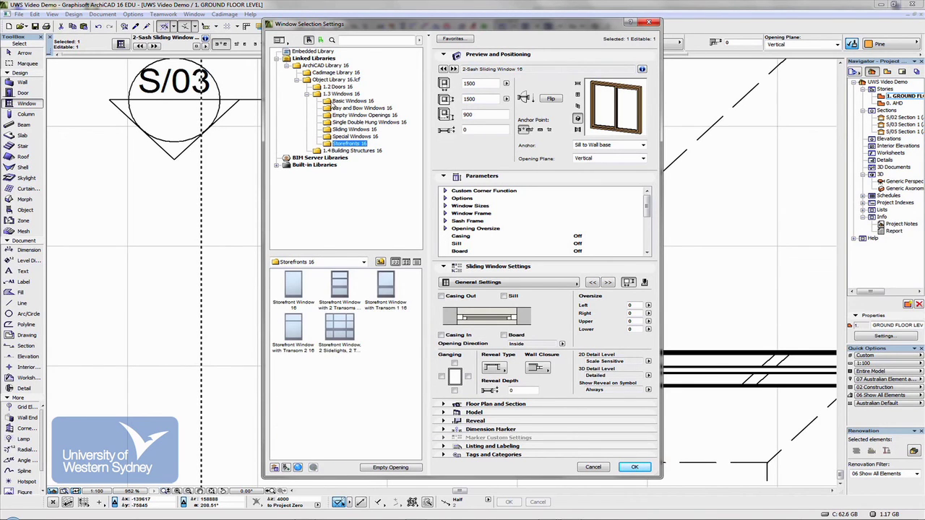
pyautogui.click(334, 108)
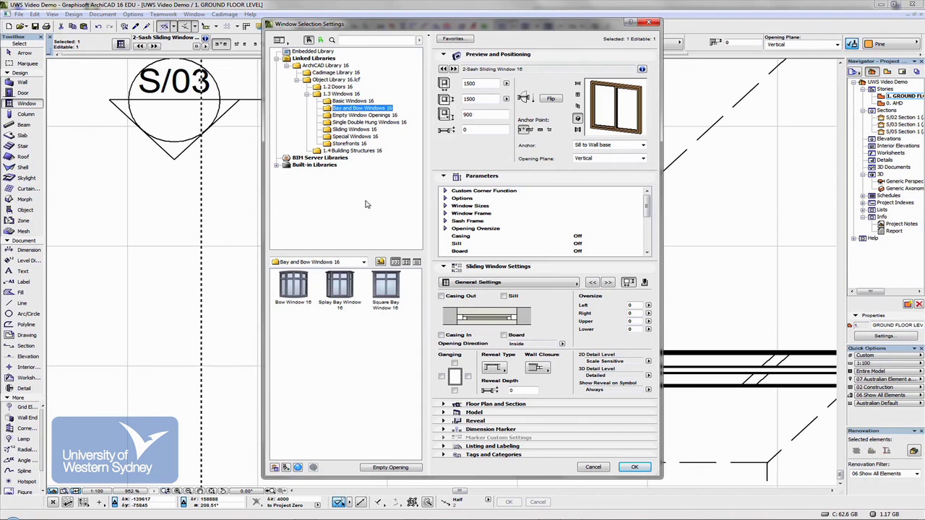